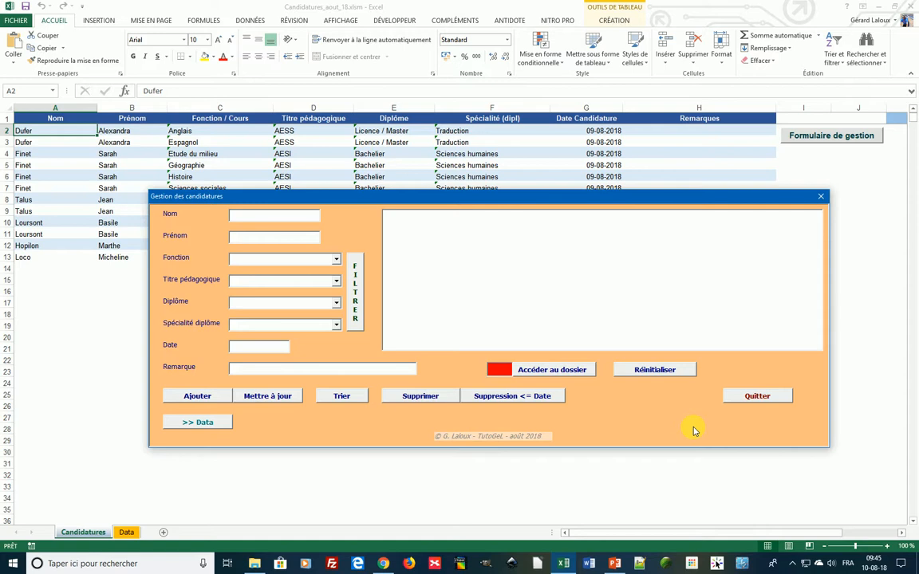
Filter the applications by Fonction Etude du milieu and Titre pédagogique AESI
left_click(336, 260)
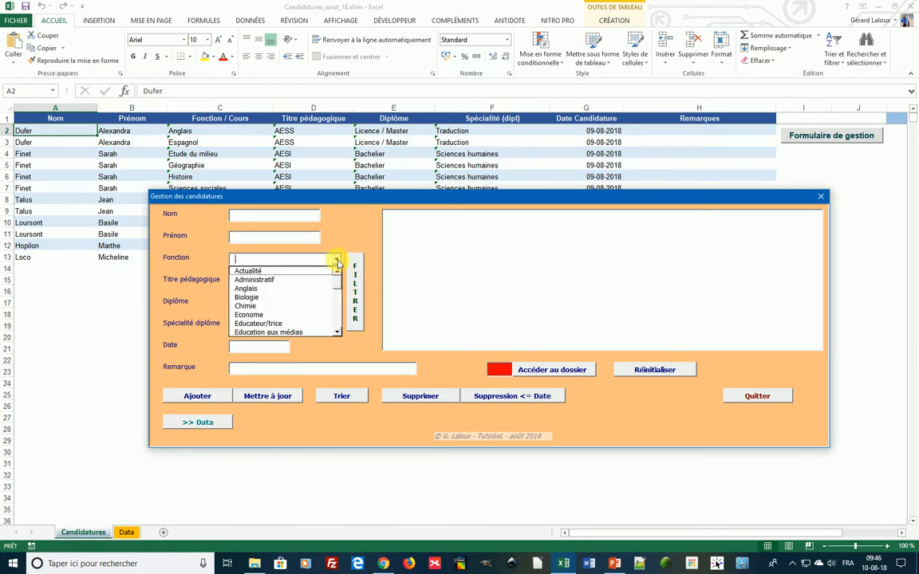
left_click(337, 317)
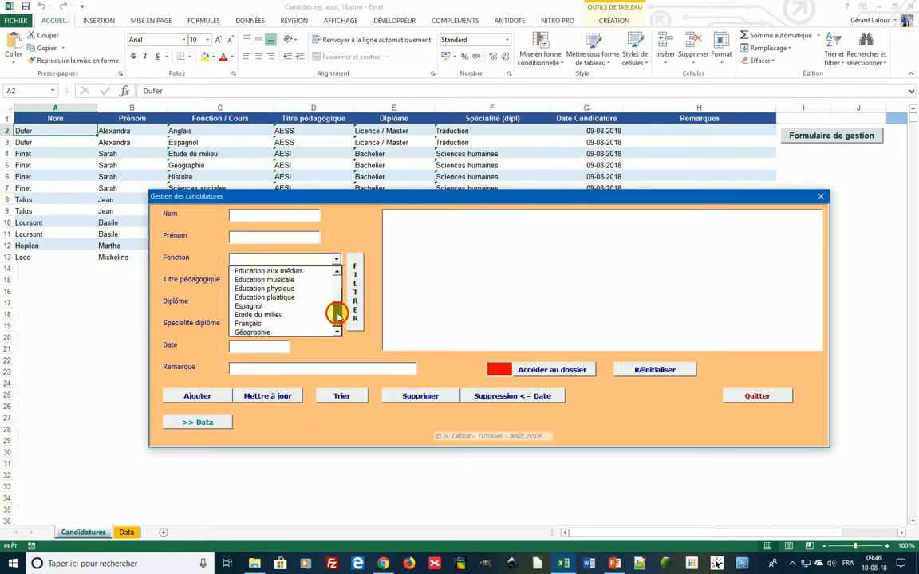
left_click(269, 315)
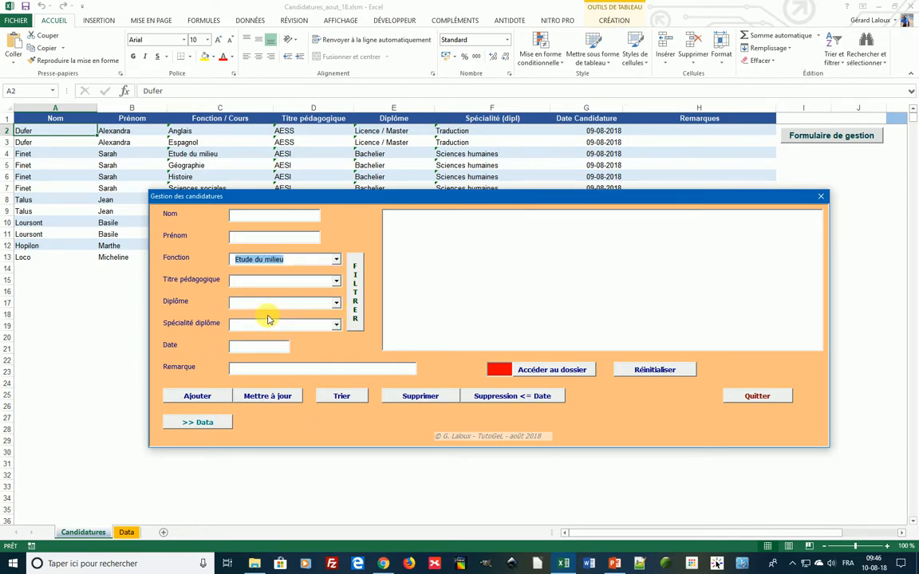
left_click(334, 282)
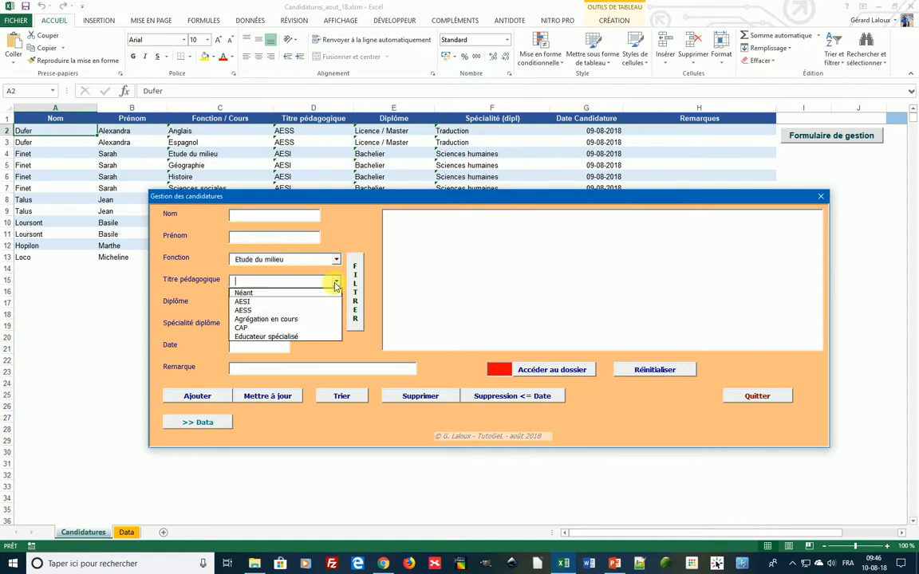
left_click(280, 303)
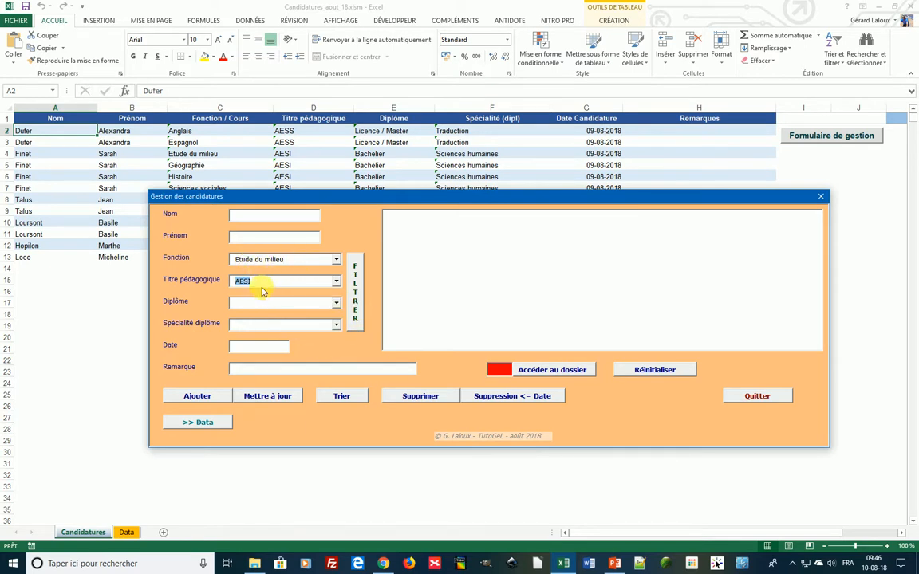
left_click(356, 289)
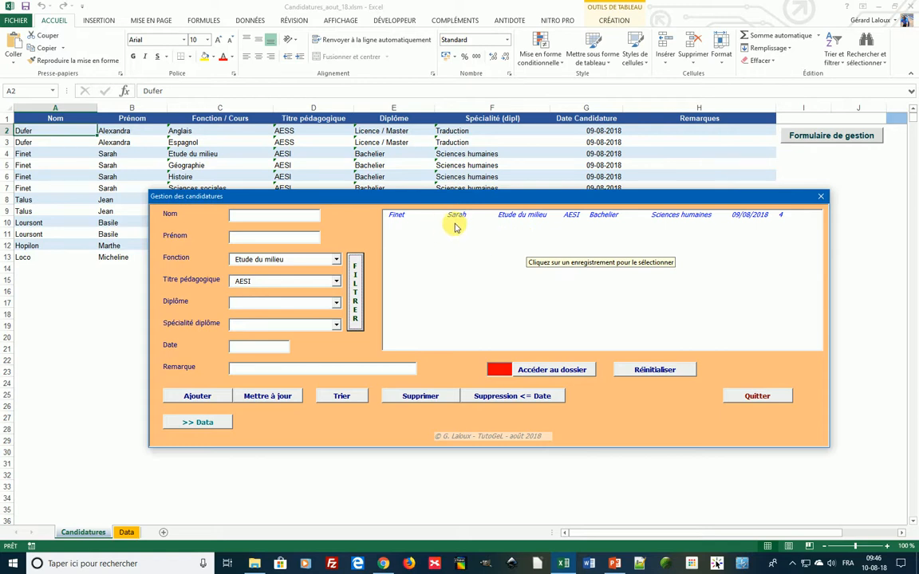
Load the filtered candidate's record into the form, view the documents in their dossier folder and close the folder
left_click(523, 217)
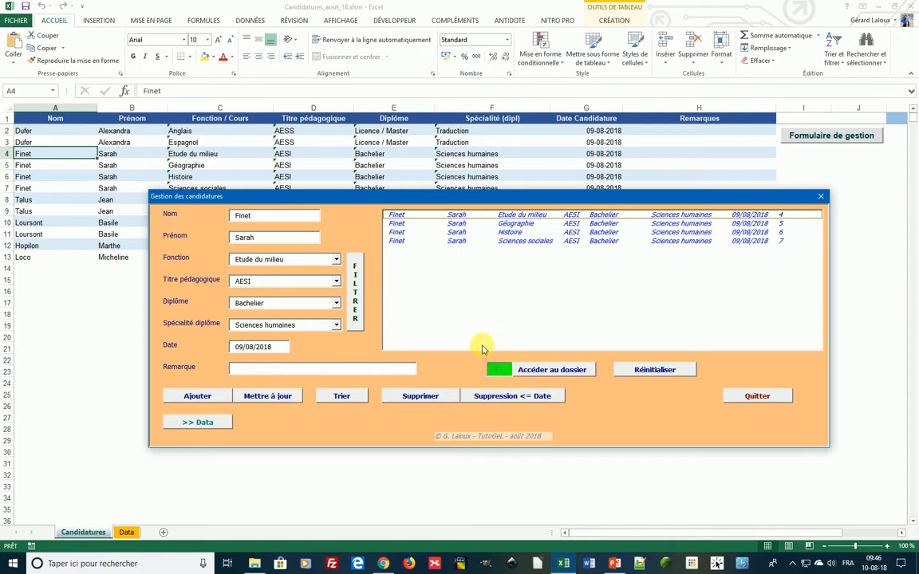
left_click(546, 372)
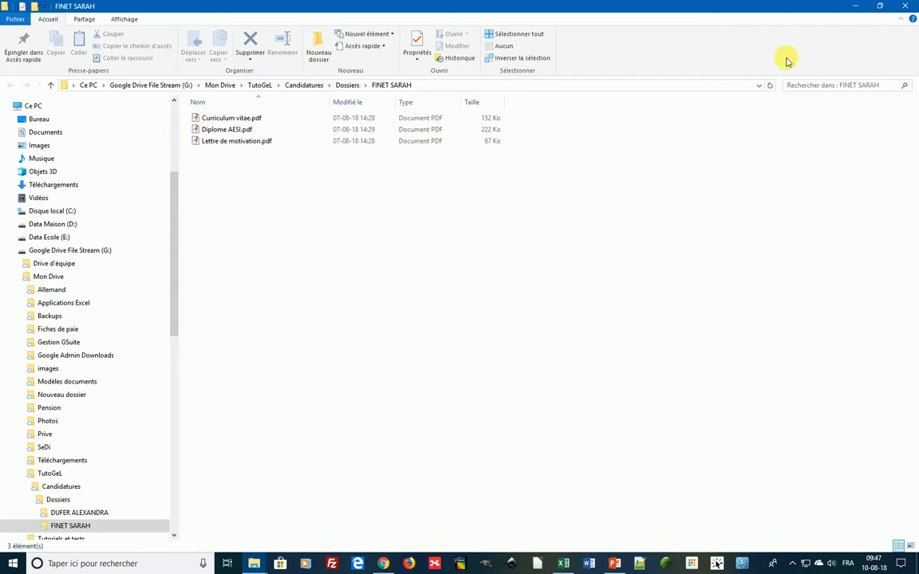
left_click(908, 8)
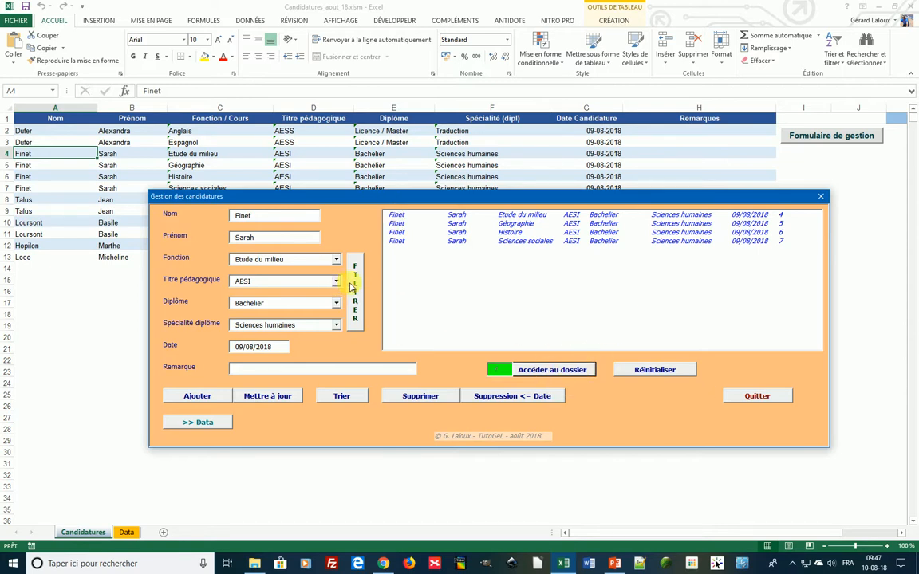
Reset the form and filter the applications again for Etude du milieu with the AESI title
left_click(646, 369)
left_click(335, 261)
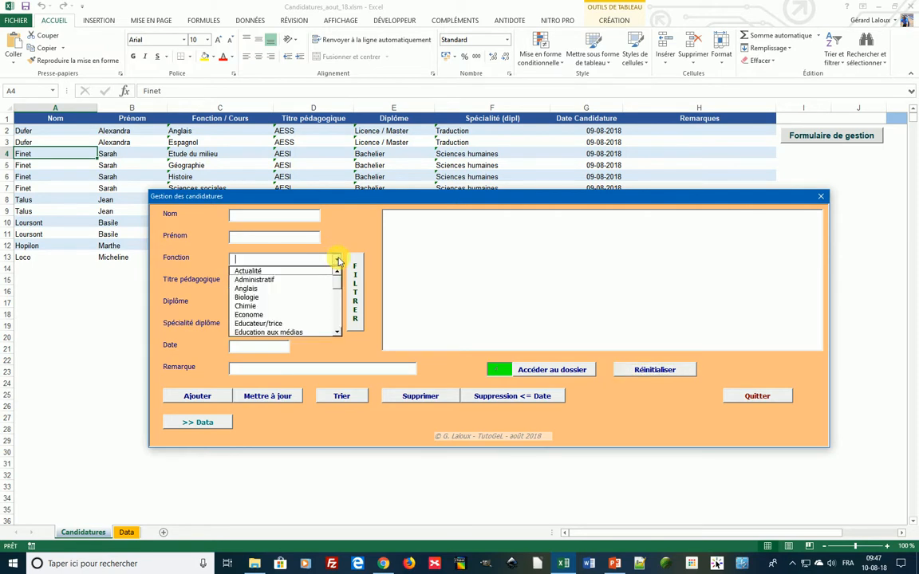
left_click(337, 308)
left_click(287, 314)
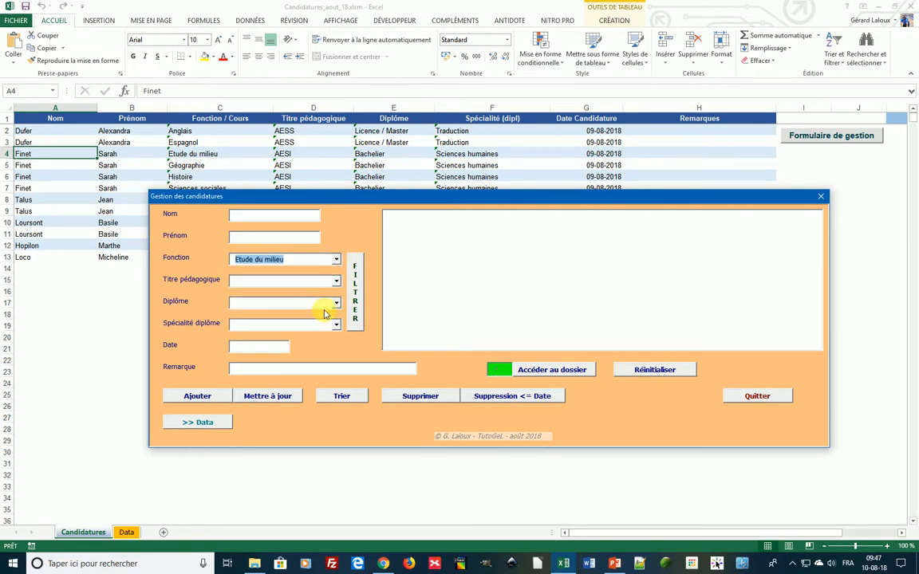
left_click(300, 283)
left_click(252, 301)
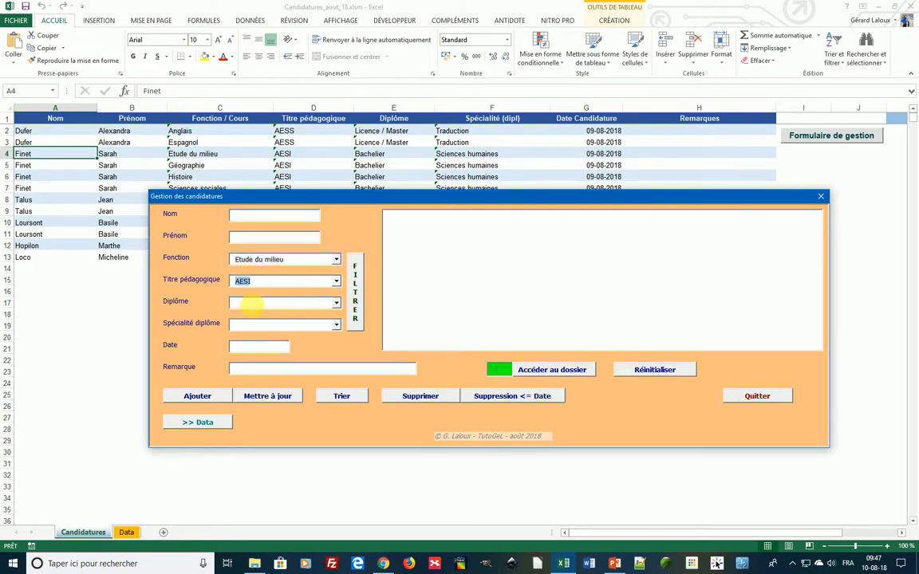
left_click(355, 296)
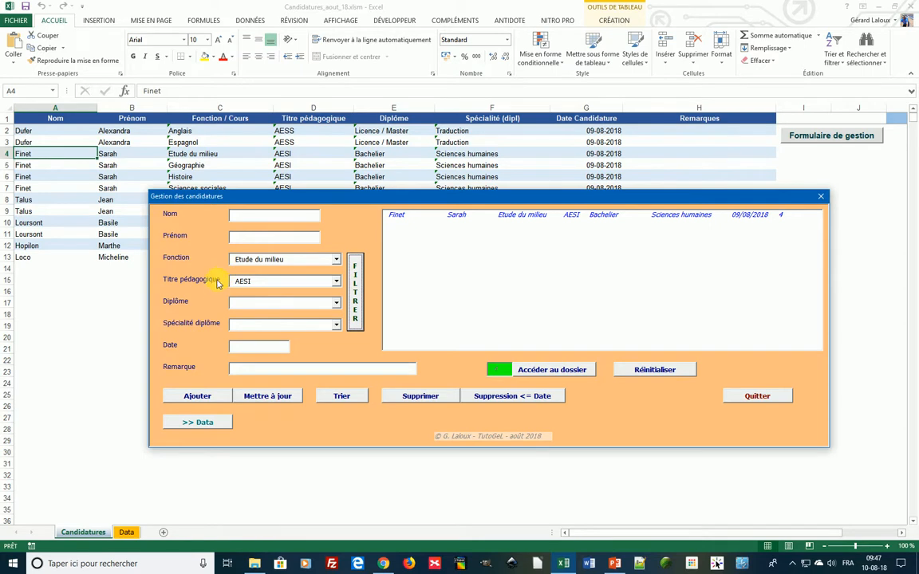
Select the candidate's Etude du milieu application in the results and load its details into the form
left_click(515, 216)
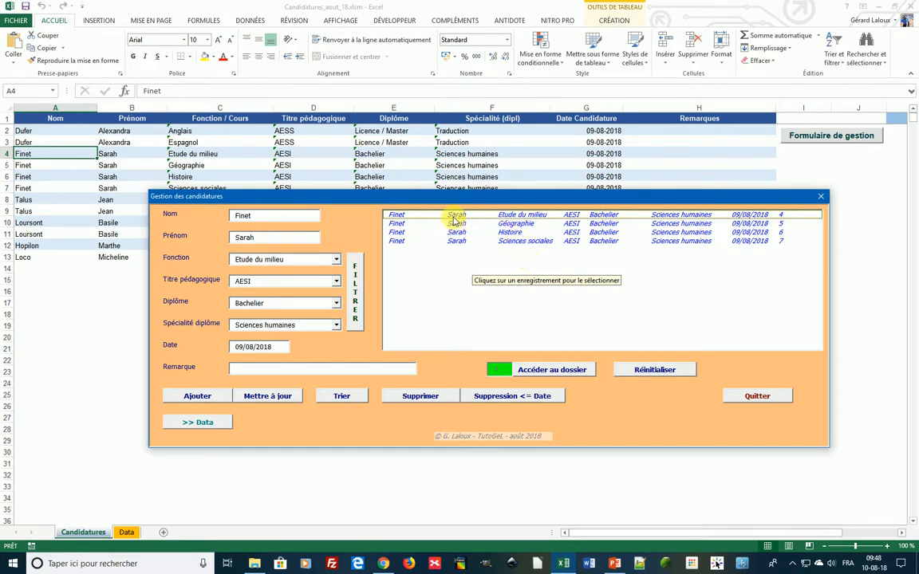
left_click(396, 215)
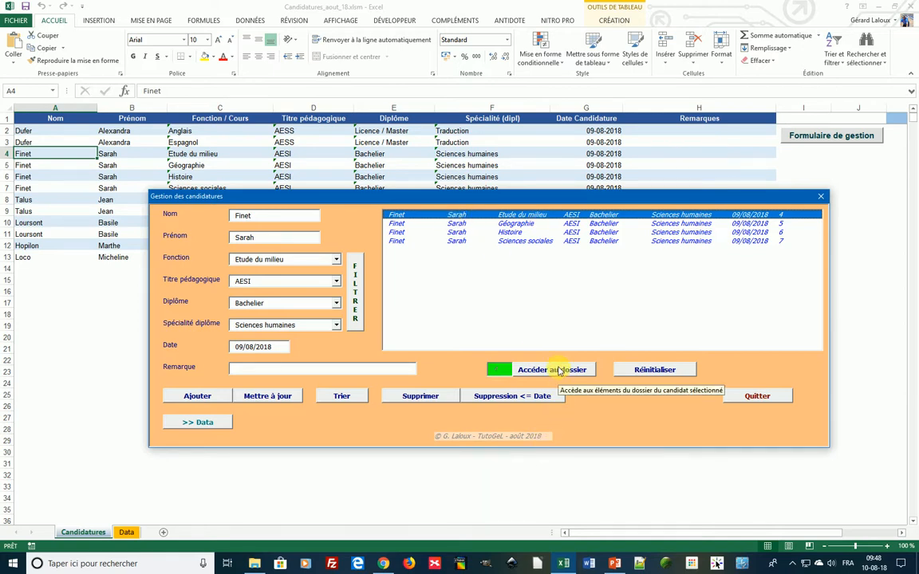
left_click(336, 260)
left_click(335, 260)
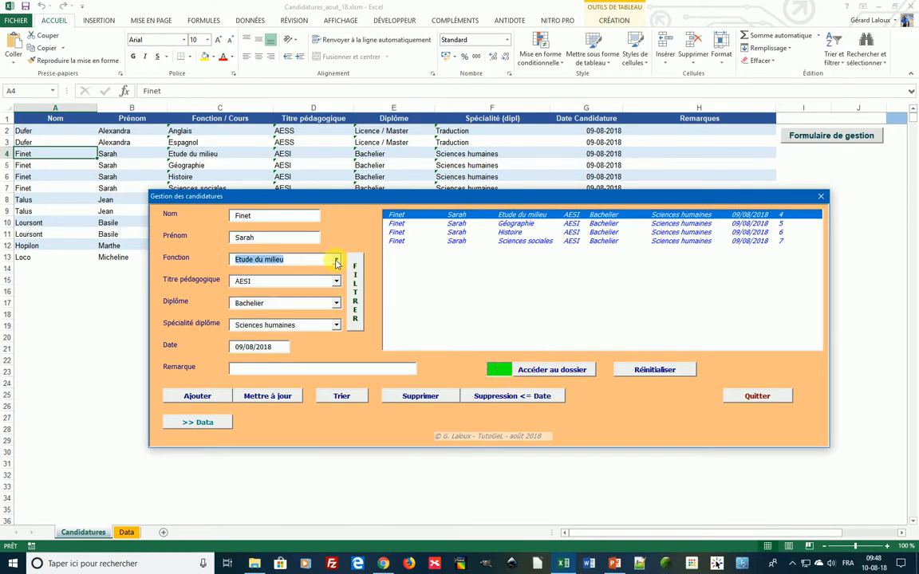
Reset the form and filter the applications by Fonction Math and Titre pédagogique AESS
left_click(670, 371)
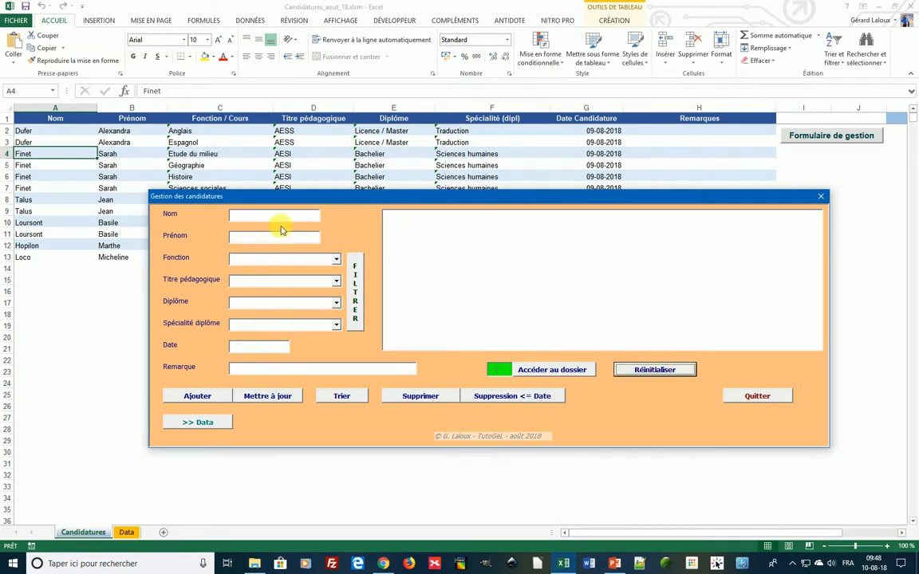
left_click(334, 262)
scroll(335, 312, "down", 4)
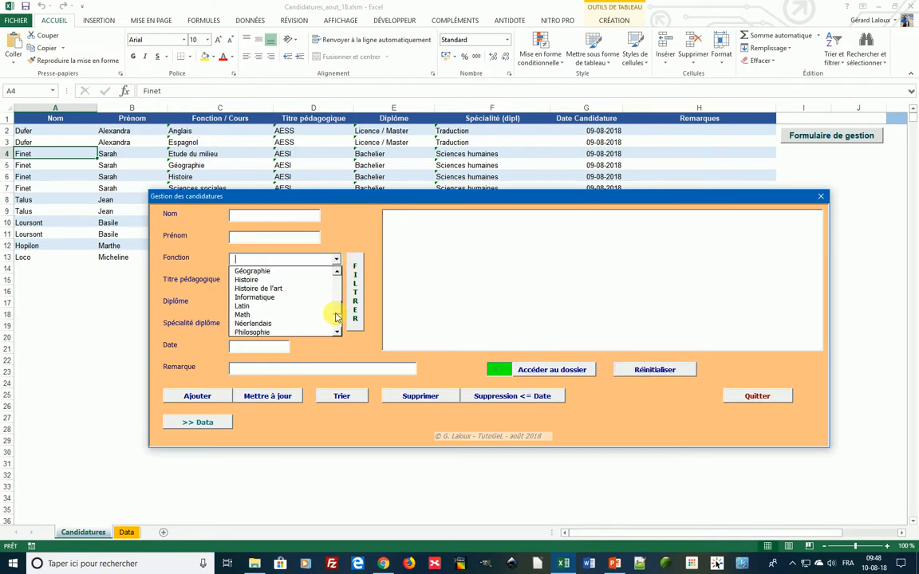
left_click(254, 314)
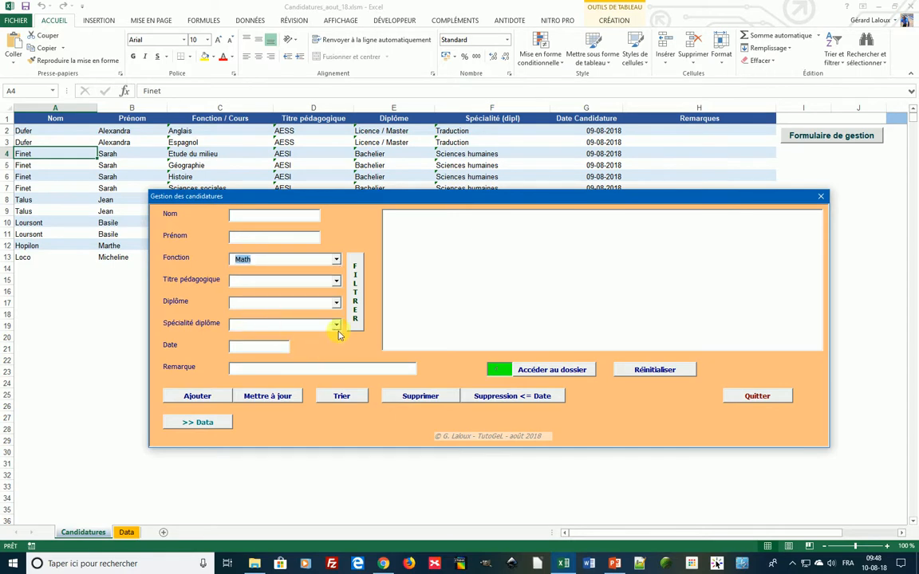
left_click(335, 283)
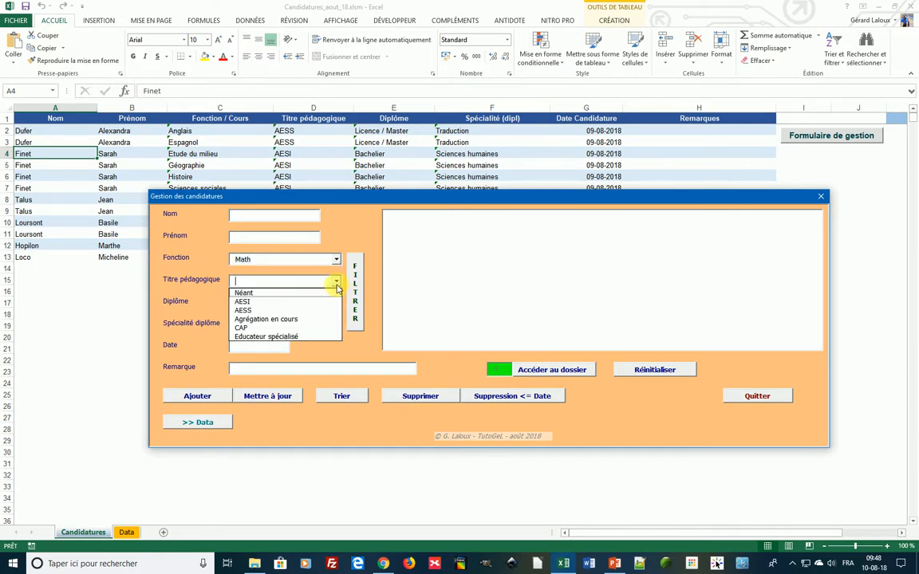
left_click(260, 308)
left_click(354, 310)
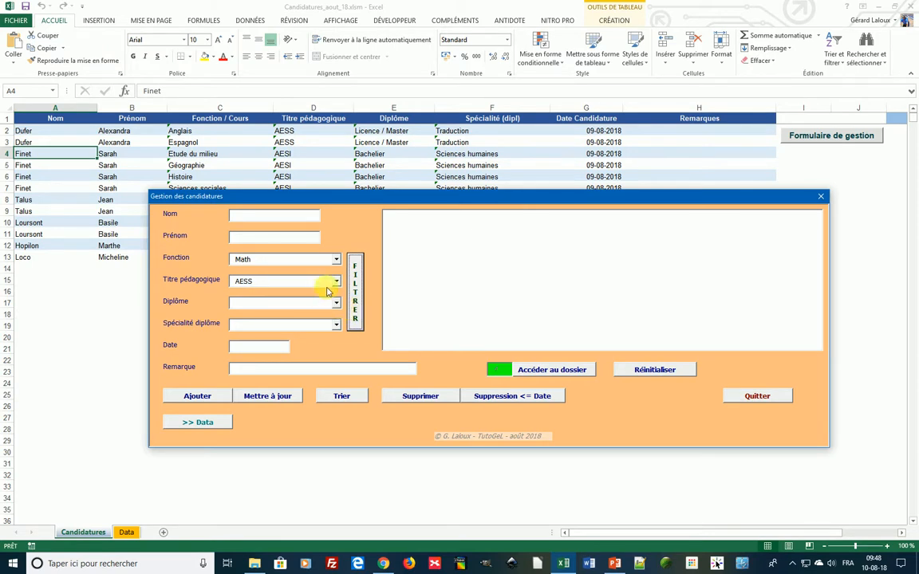
Refilter the Math applications with Titre pédagogique AESI and load the matching record into the form
left_click(336, 284)
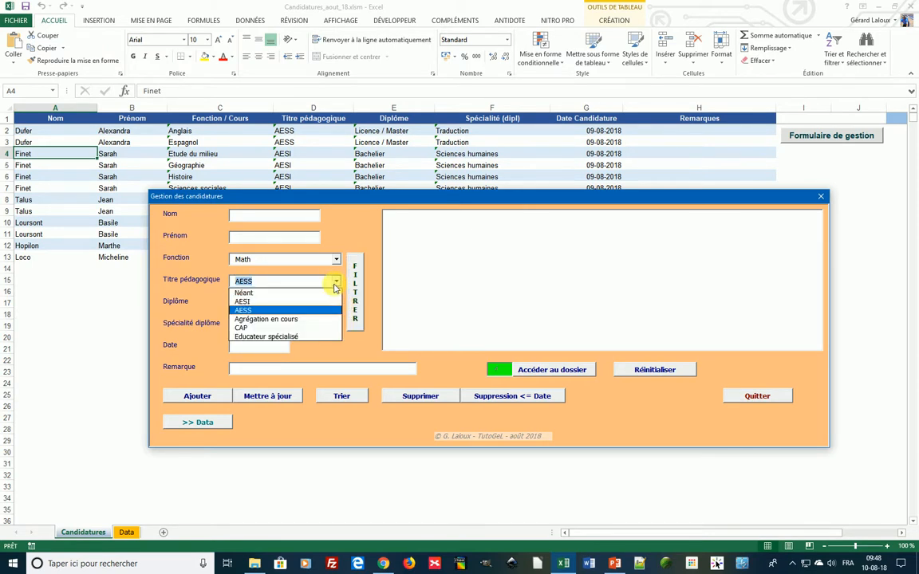
left_click(285, 304)
left_click(353, 297)
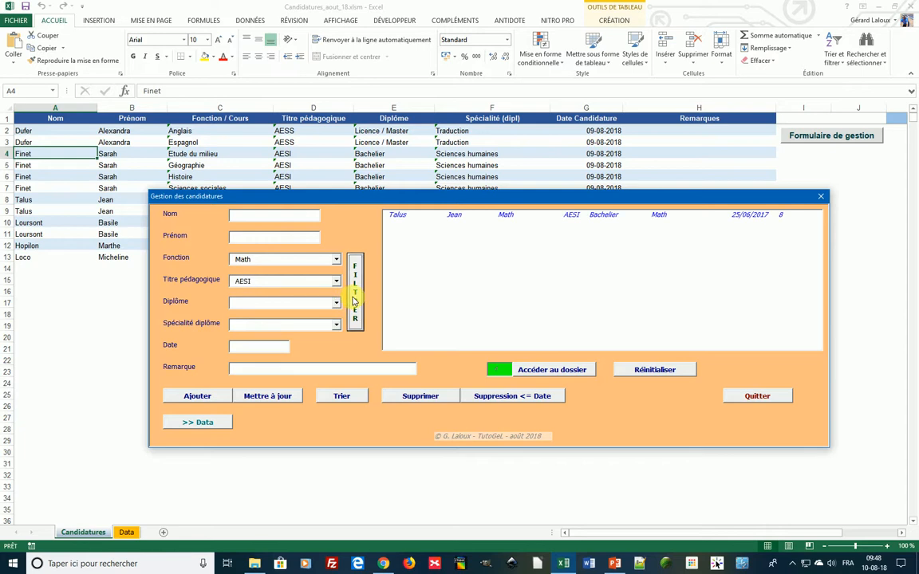
left_click(403, 216)
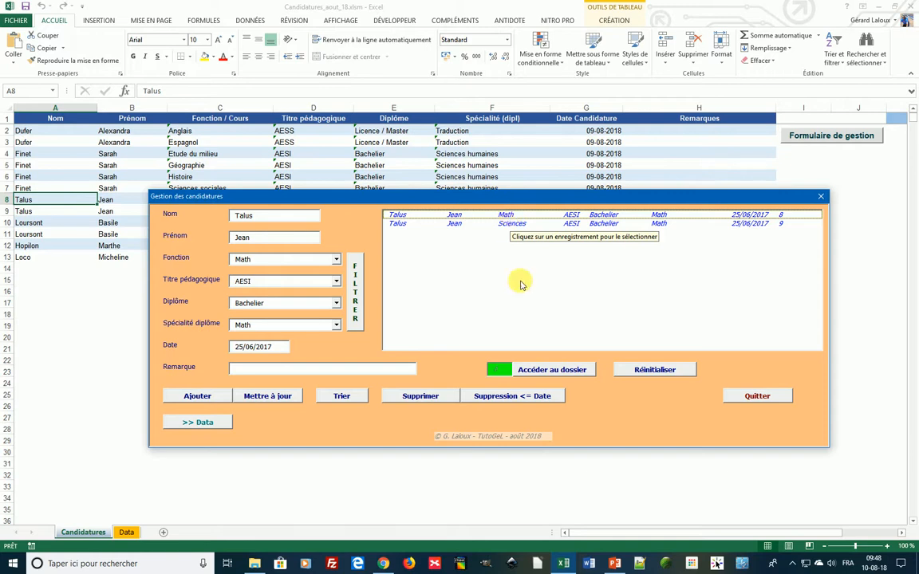
Reset the form and delete all applications dated on or before 8/9/13, confirming the deletion
left_click(654, 369)
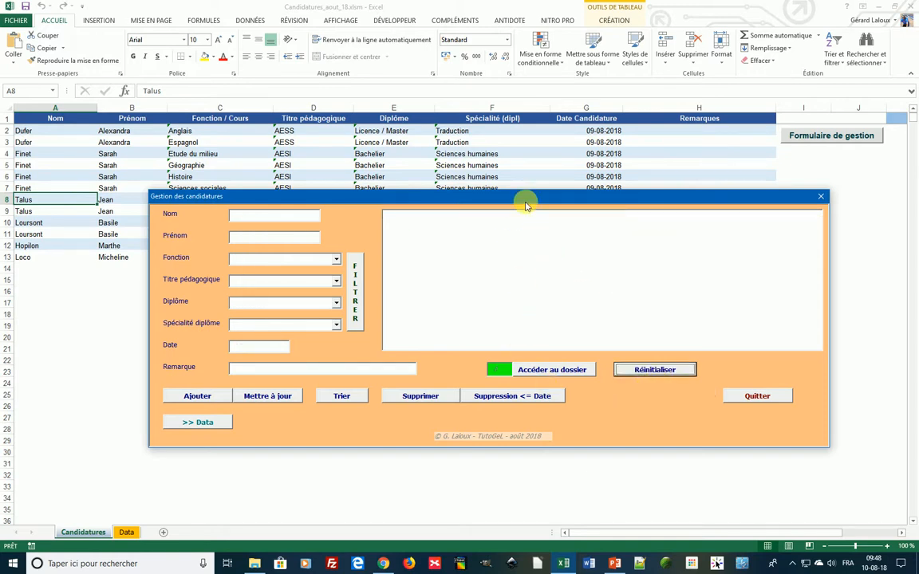
left_click_drag(525, 199, 549, 273)
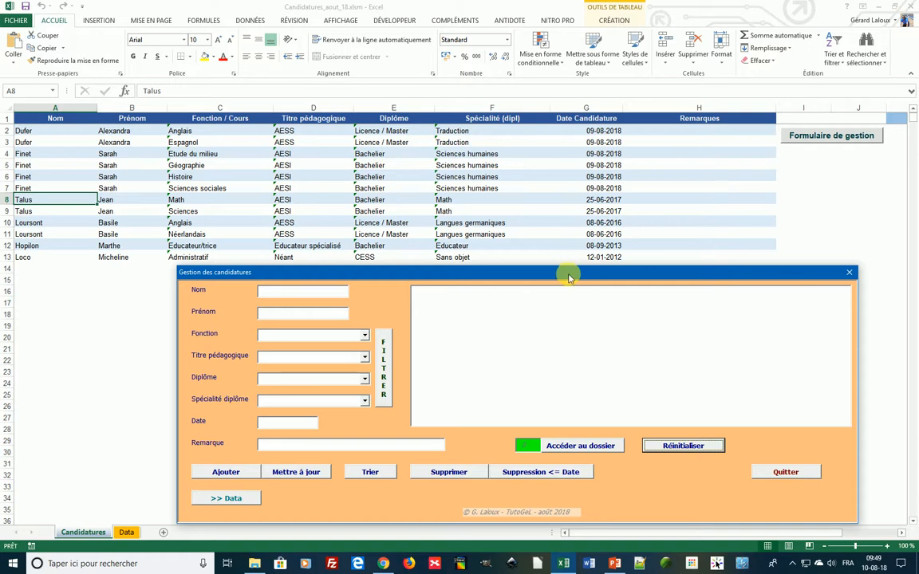
left_click_drag(568, 272, 586, 169)
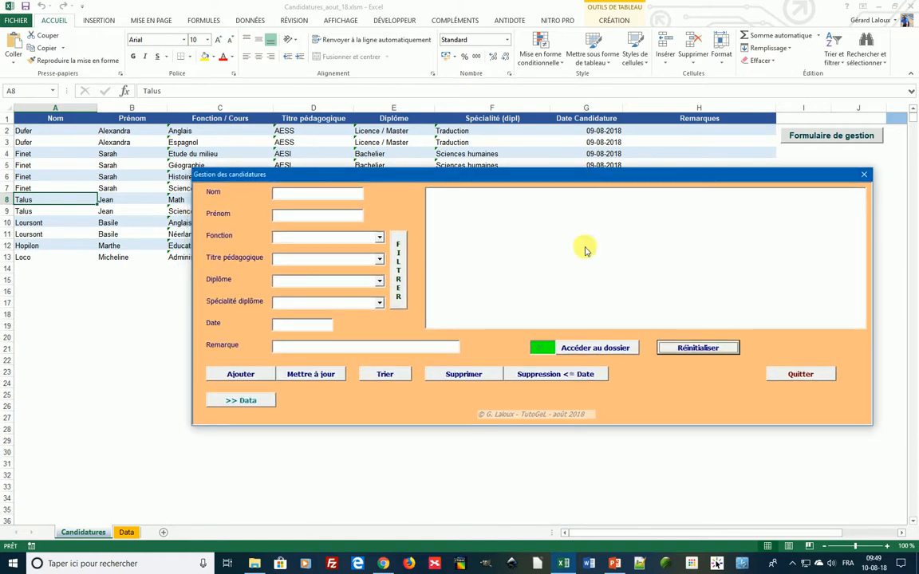
left_click(542, 375)
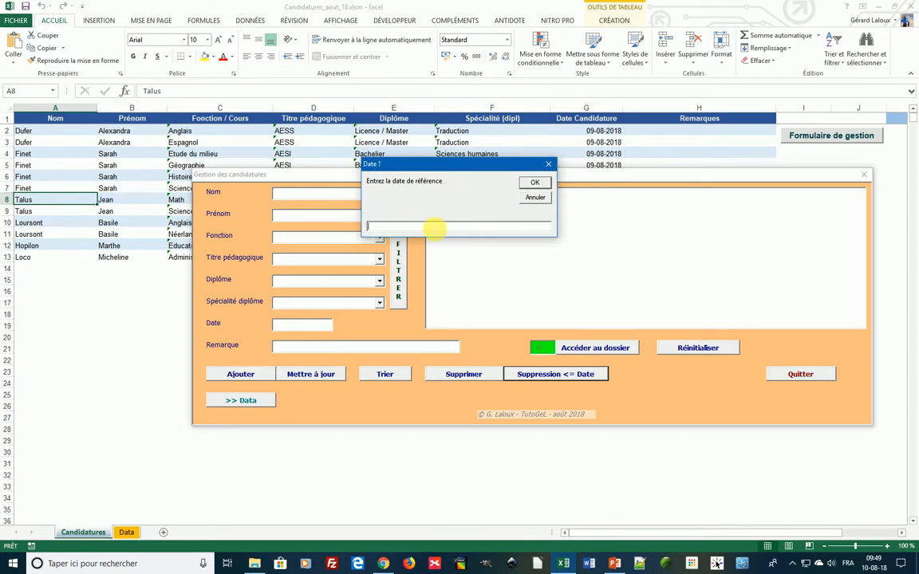
type("8/9/13")
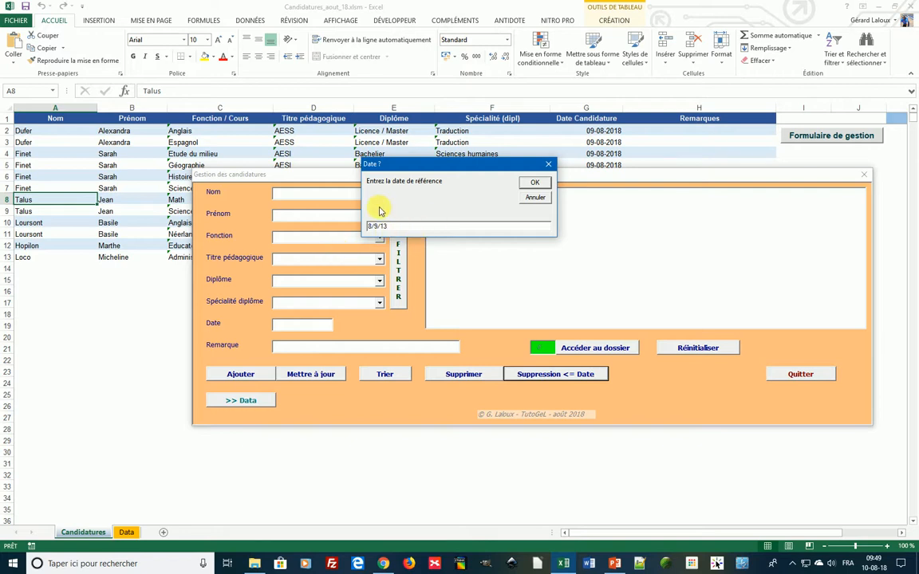
left_click(535, 182)
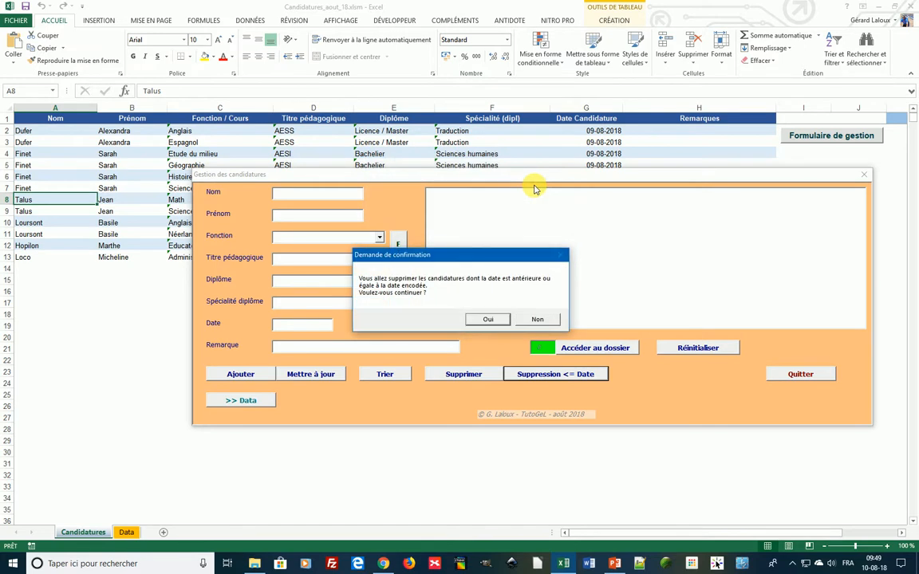
left_click(487, 319)
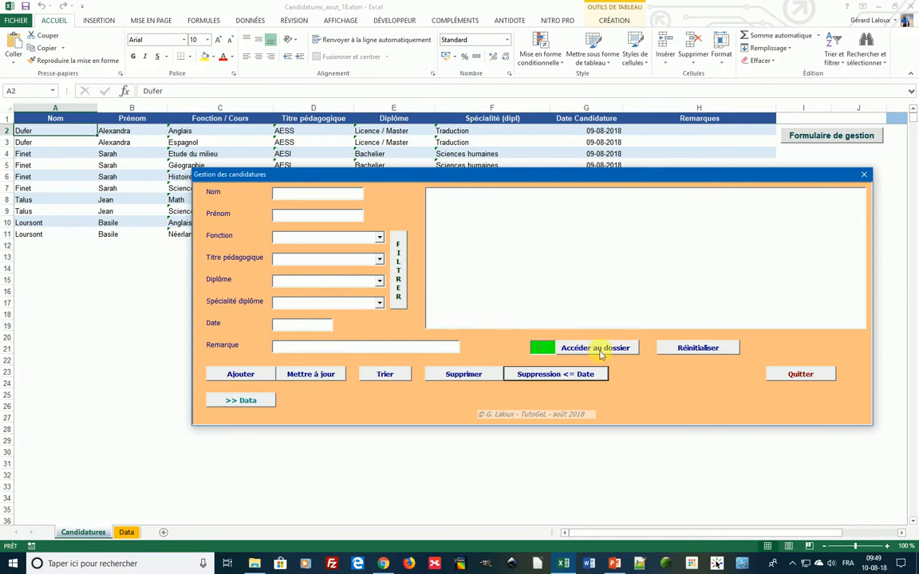
Look up the row 10 candidate by the first three letters of the surname and load their Anglais application into the form
left_click_drag(560, 184, 643, 201)
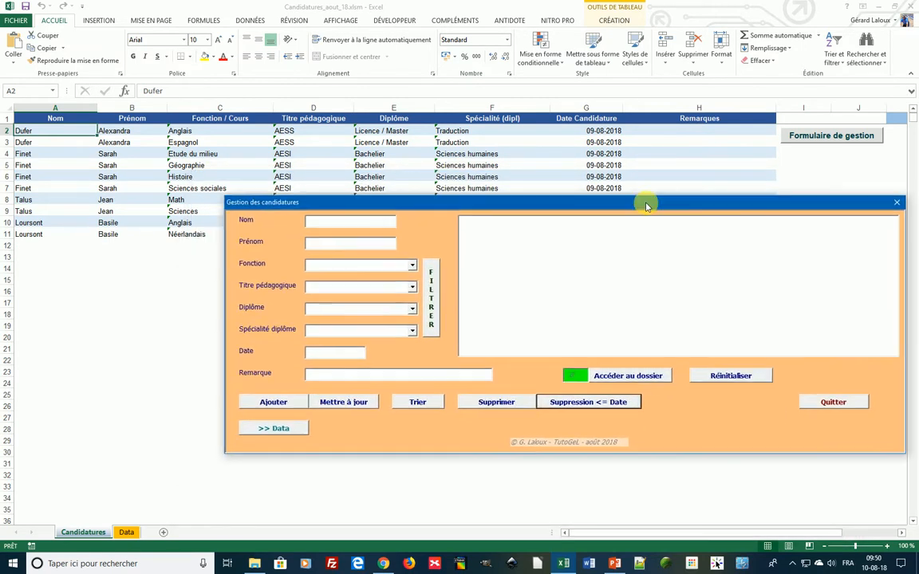
left_click(332, 223)
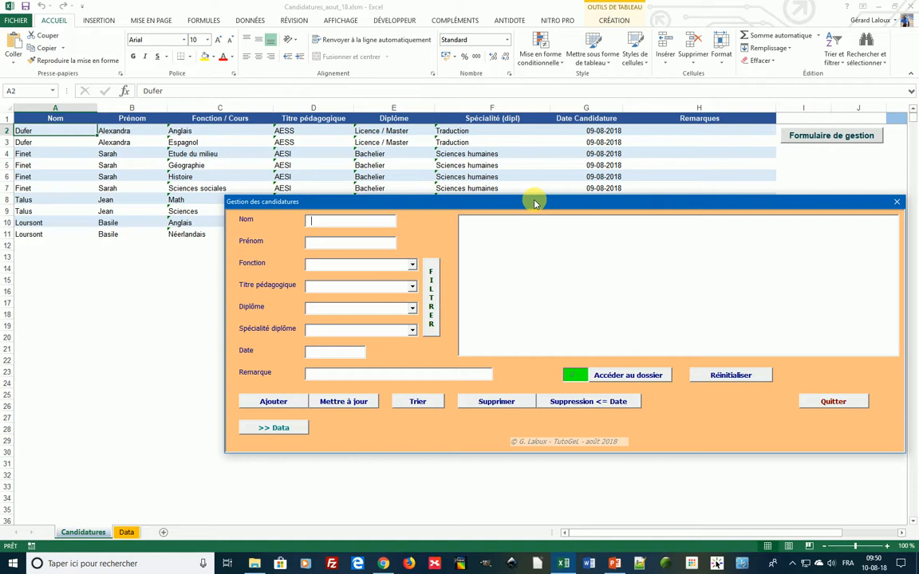
type("lou")
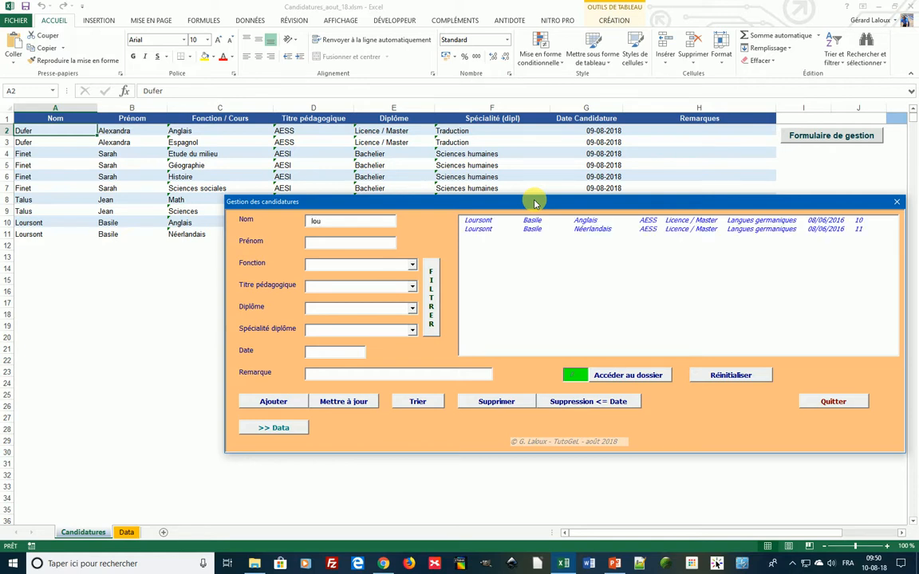
left_click(486, 221)
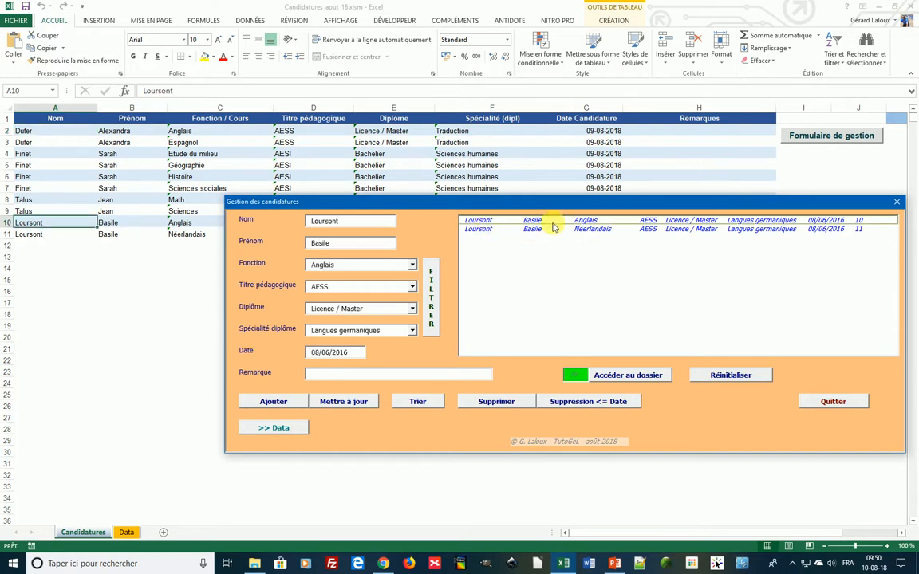
Delete the loaded Anglais application from the Candidatures table, confirm the deletion and select the remaining Néerlandais entry
left_click(509, 402)
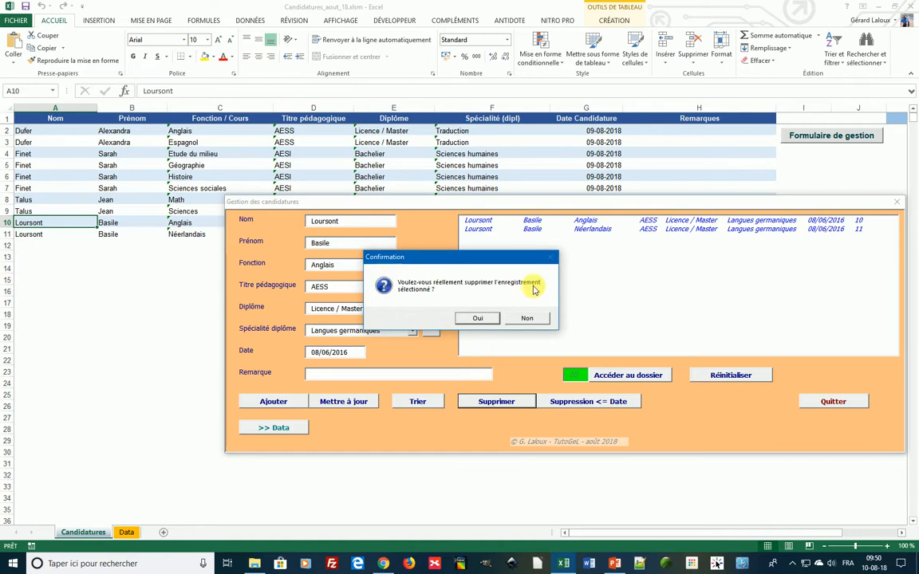
left_click(475, 318)
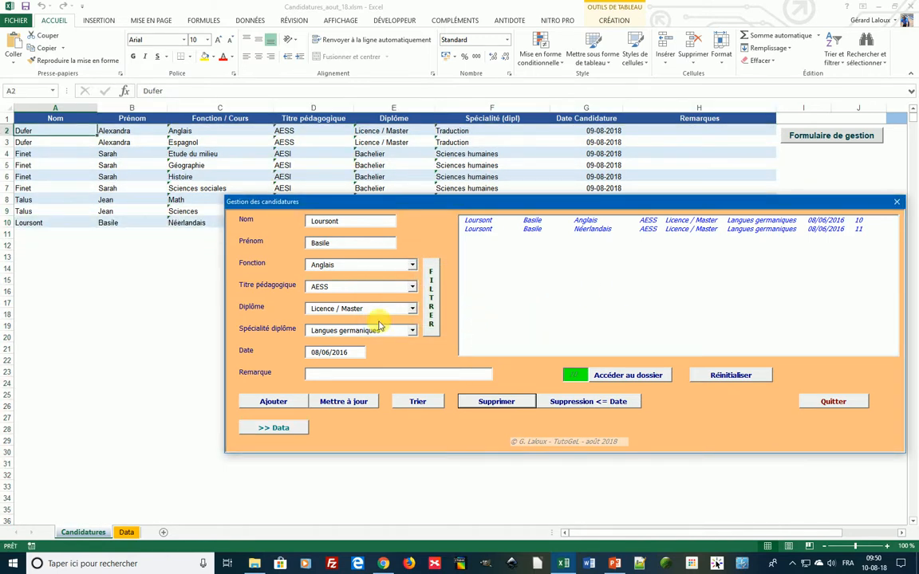
left_click(482, 230)
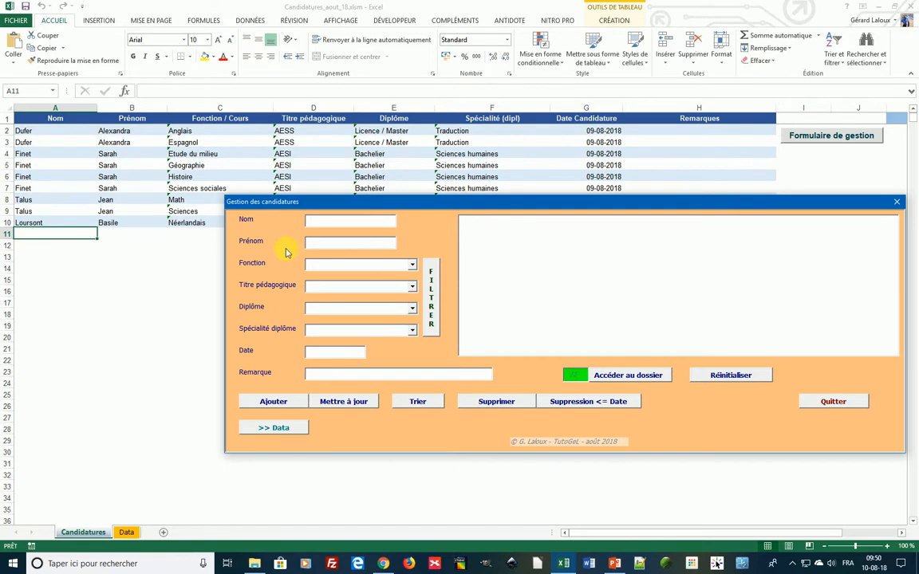
Look up the candidate by the surname initial, delete their Néerlandais application with confirmation and reset the form
left_click(337, 227)
type("l")
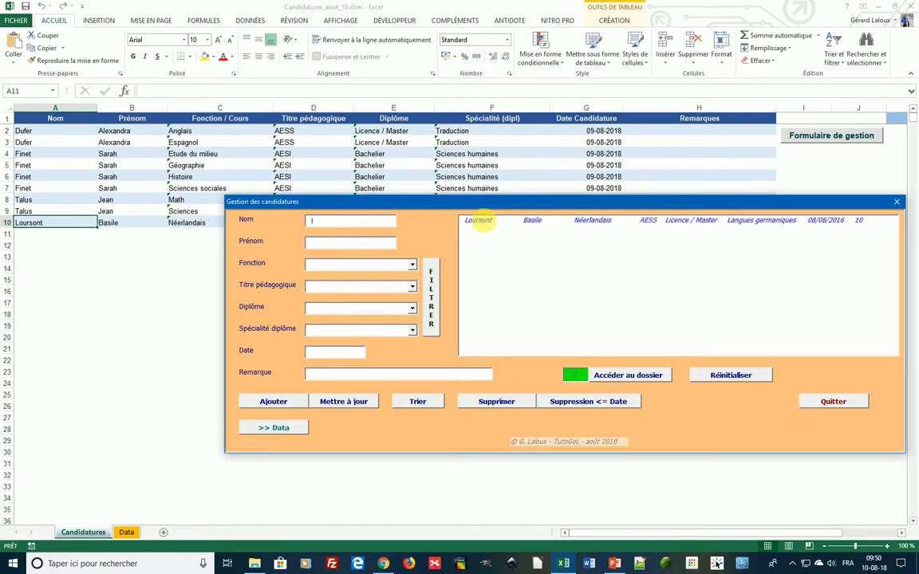
left_click(468, 221)
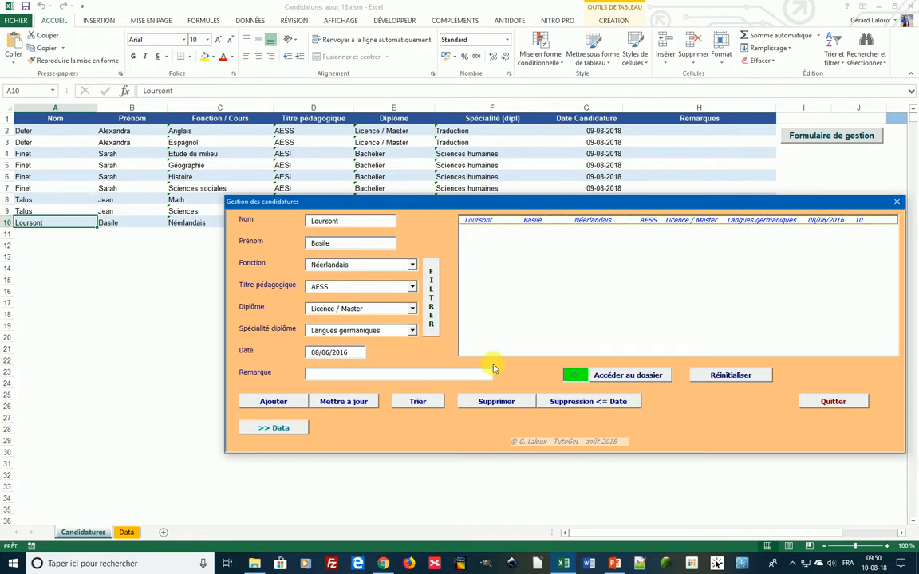
left_click(508, 406)
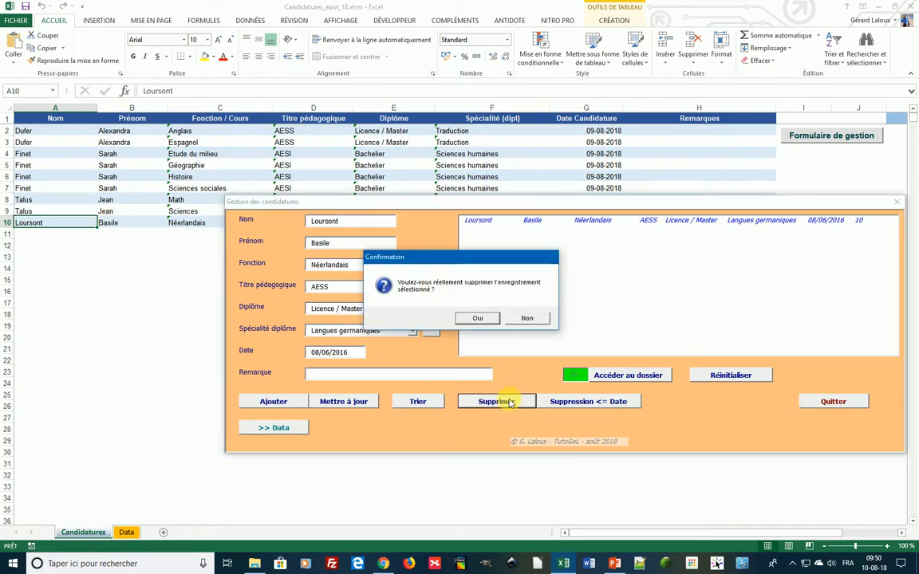
left_click(480, 317)
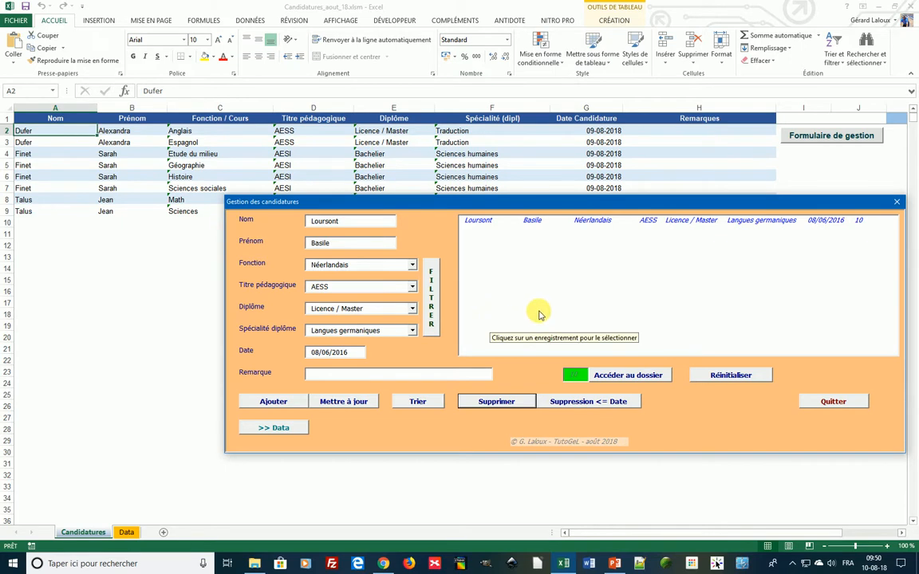
left_click(724, 375)
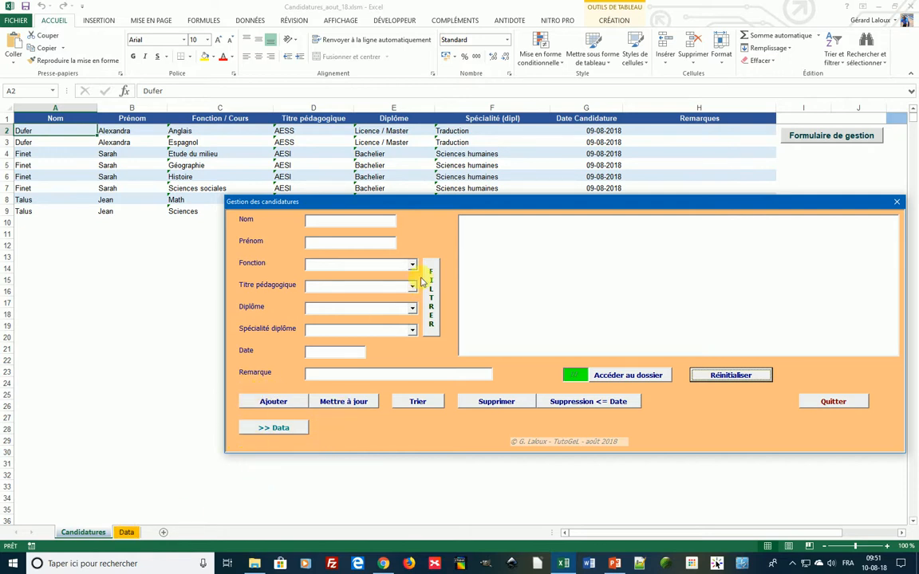
Switch from the applications form to the Data management form and move it clear of the Diplômes column
left_click_drag(471, 200, 392, 134)
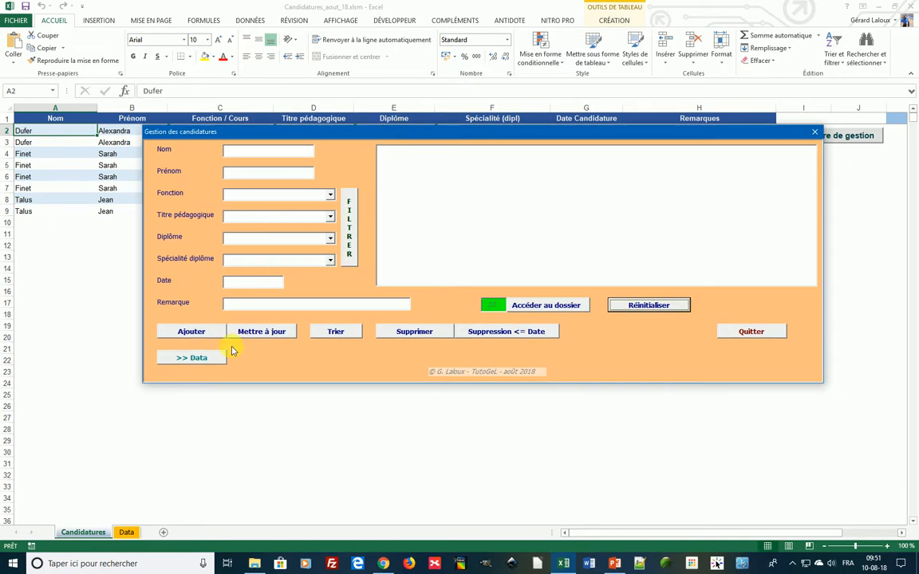
left_click(205, 360)
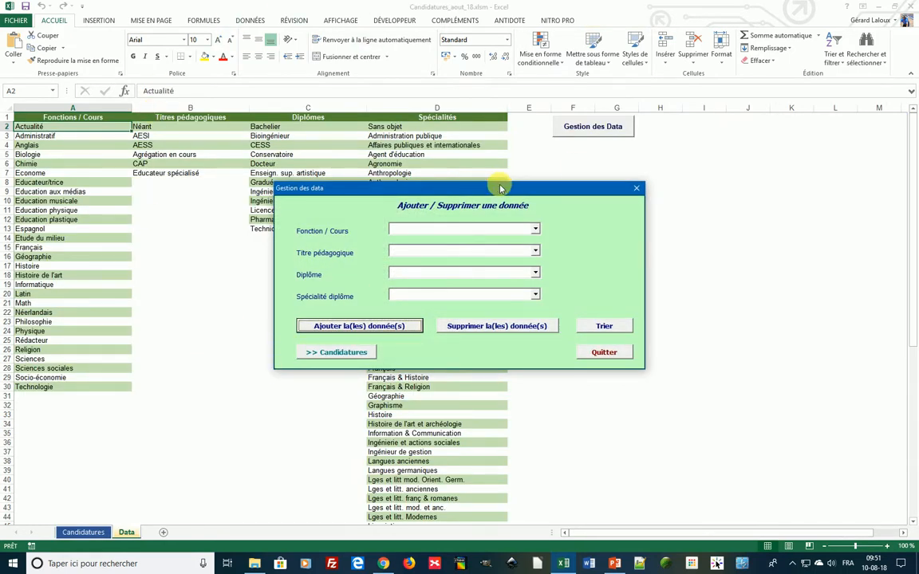
left_click_drag(499, 189, 648, 185)
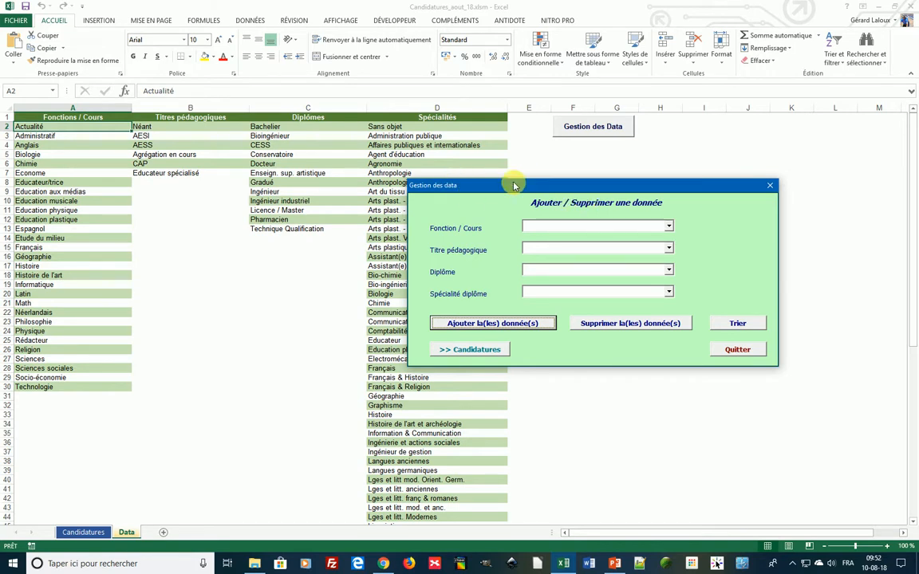
mouse_move(514, 186)
left_mouse_down()
mouse_move(525, 217)
mouse_move(508, 201)
left_mouse_up()
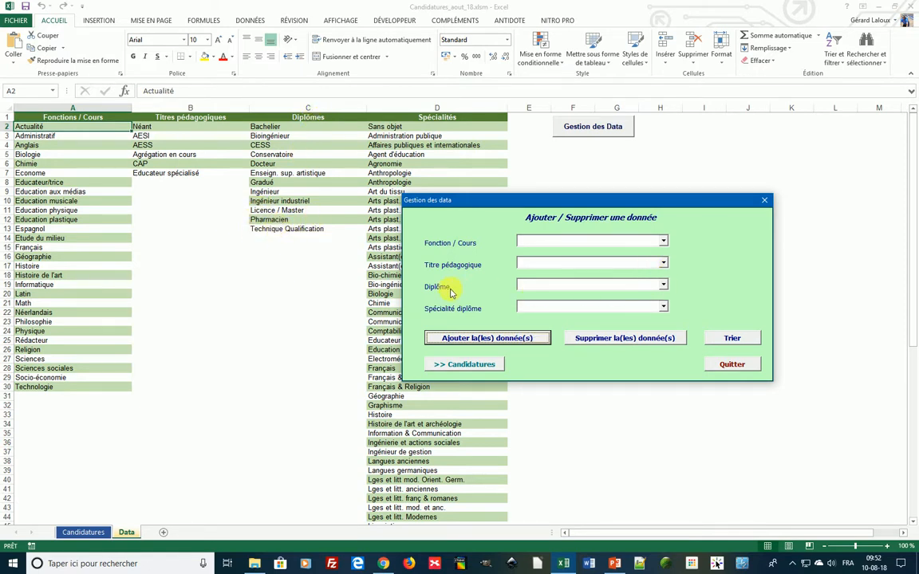
Delete the diploma Pharmacien from the Data lists and acknowledge the completed operation
left_click(662, 285)
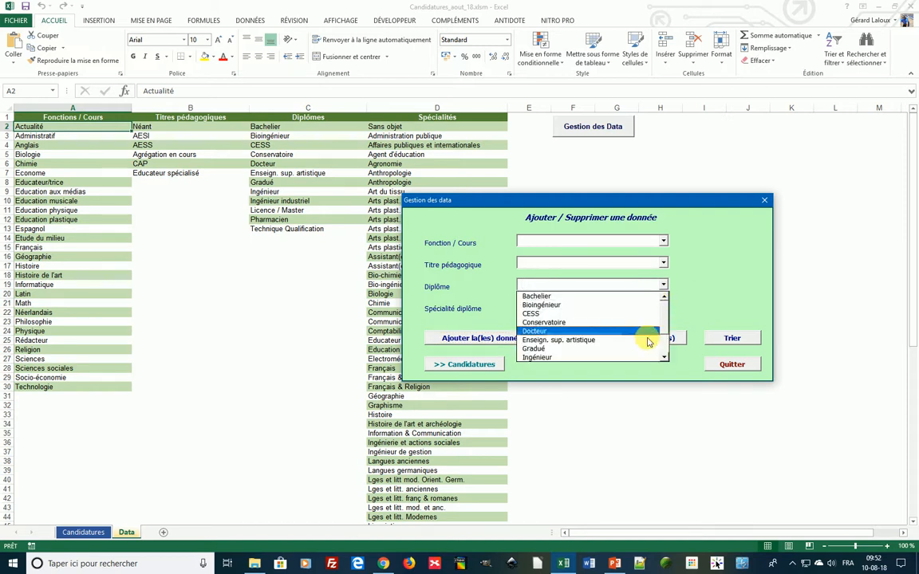
left_click_drag(663, 328, 666, 352)
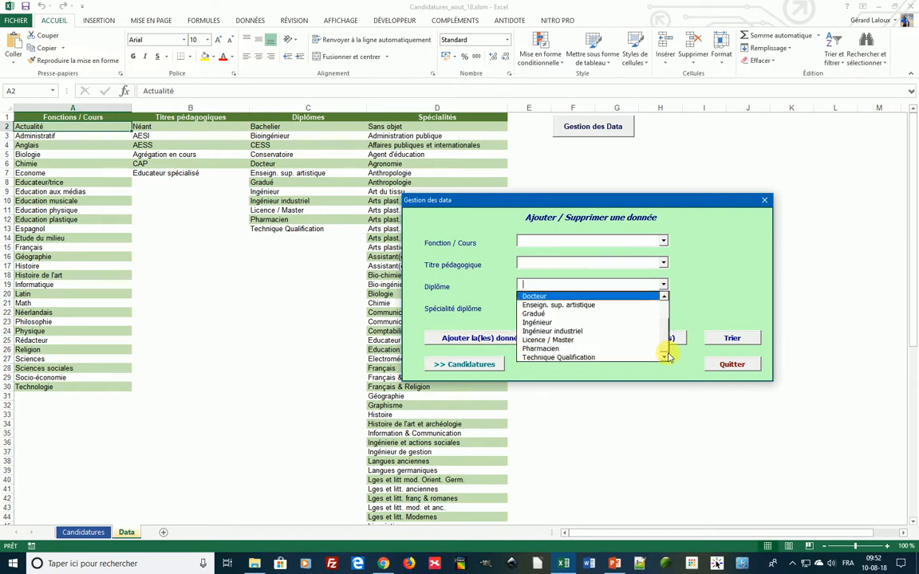
left_click(550, 348)
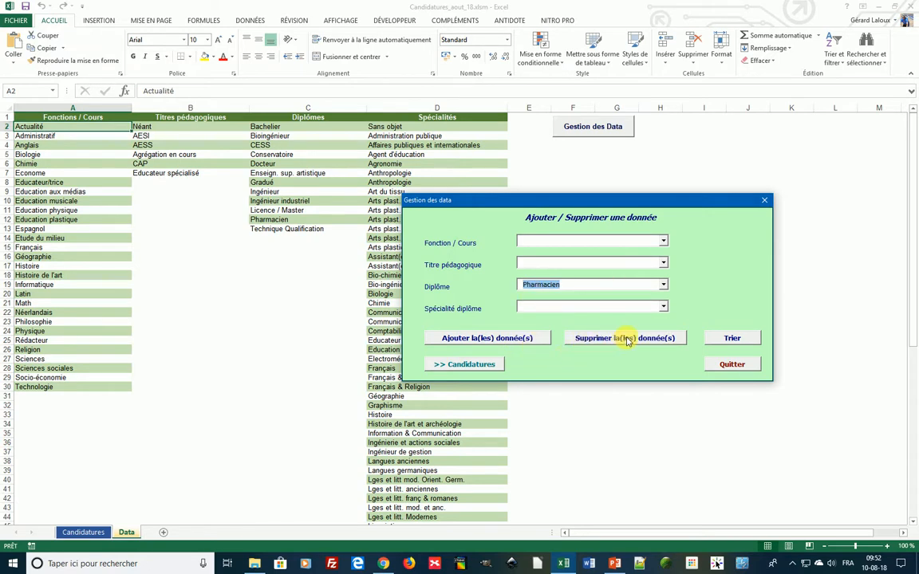
left_click(601, 339)
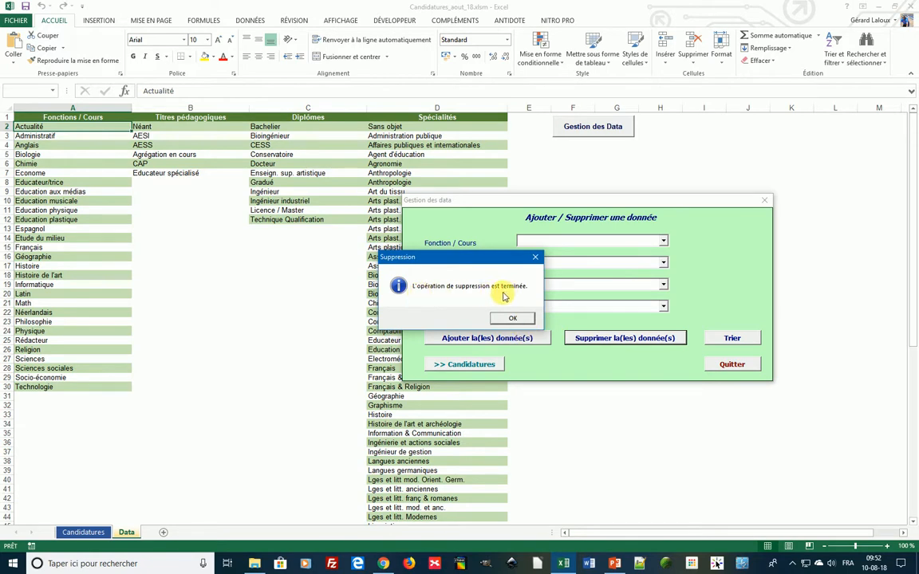
left_click(507, 319)
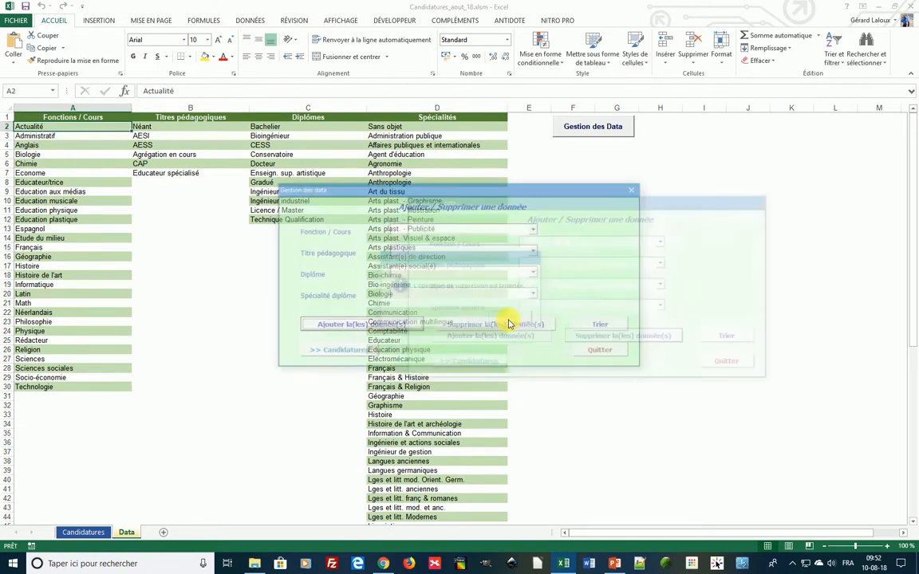
Move the data form off the Diplômes column and add Pharmacien as a diploma, acknowledging the addition
left_click_drag(501, 194, 668, 240)
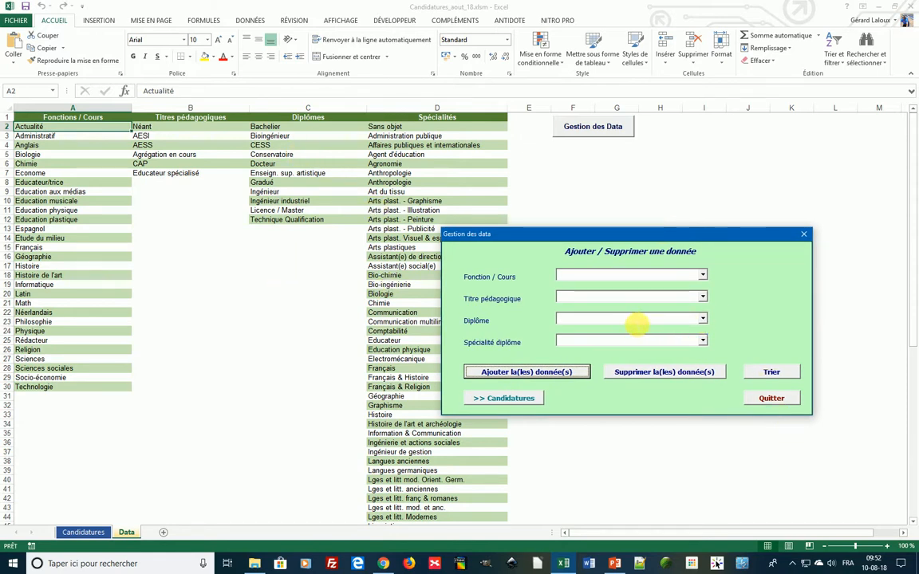
left_click(638, 327)
type("h")
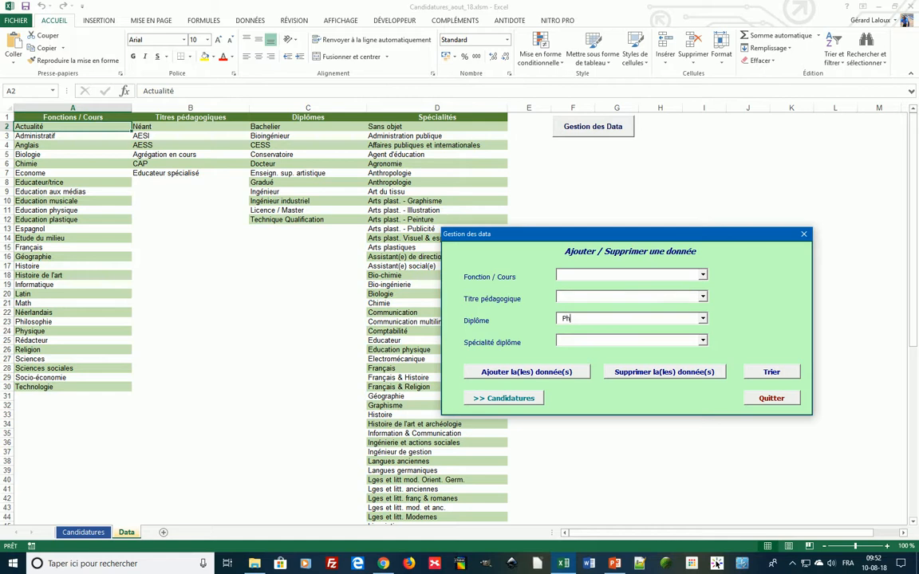
type("armac")
key("BackSpace")
type("cien")
left_click(545, 375)
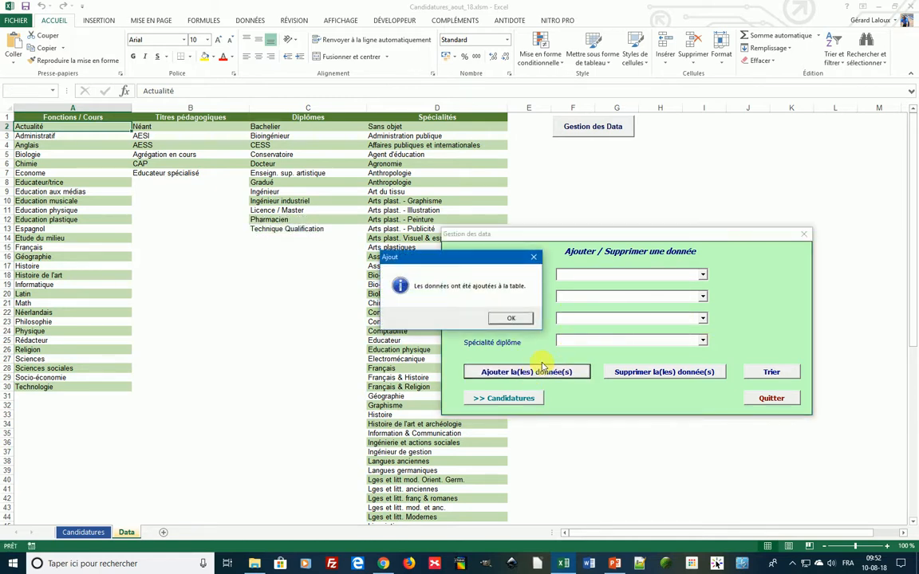
left_click(508, 320)
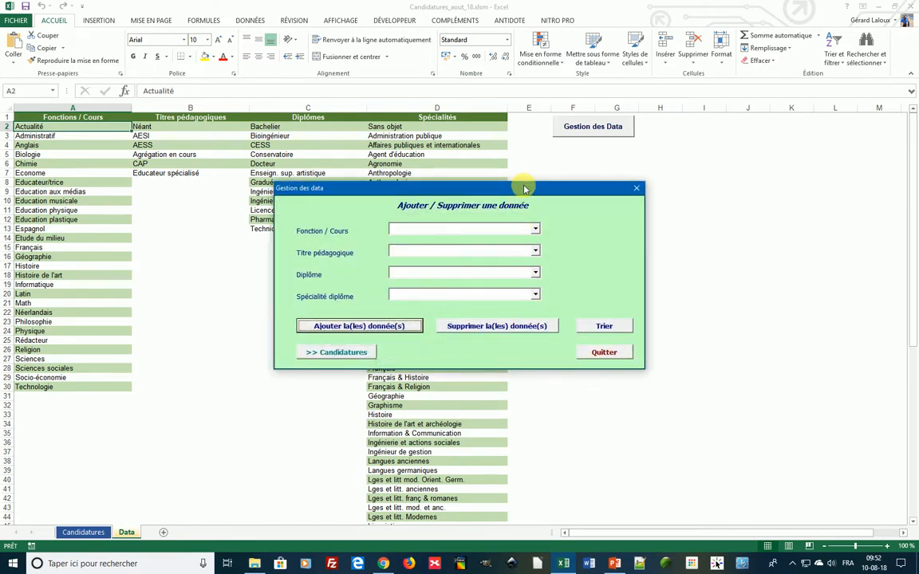
Uncover the data lists, return to the applications form and move it below the first rows of the Candidatures table
left_click_drag(523, 189, 668, 268)
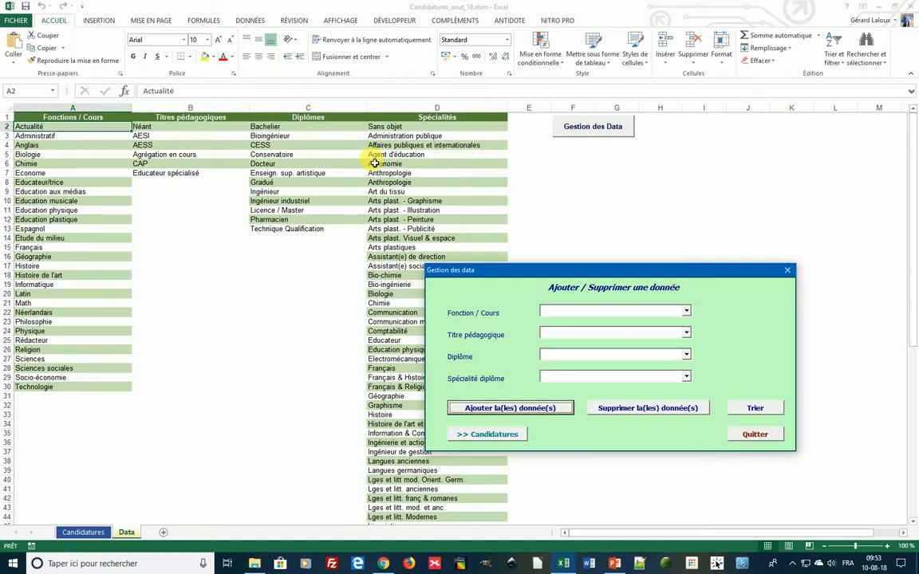
left_click_drag(662, 275, 587, 193)
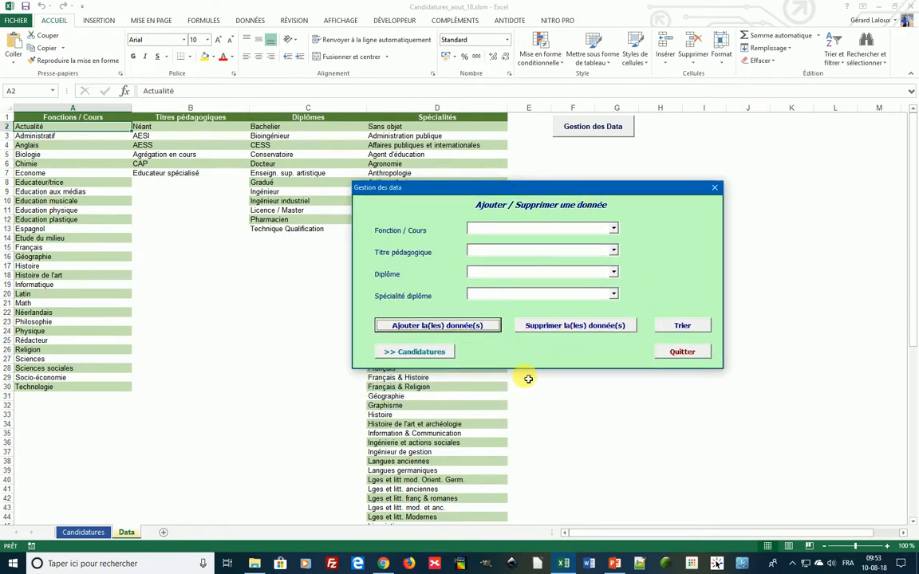
left_click(421, 353)
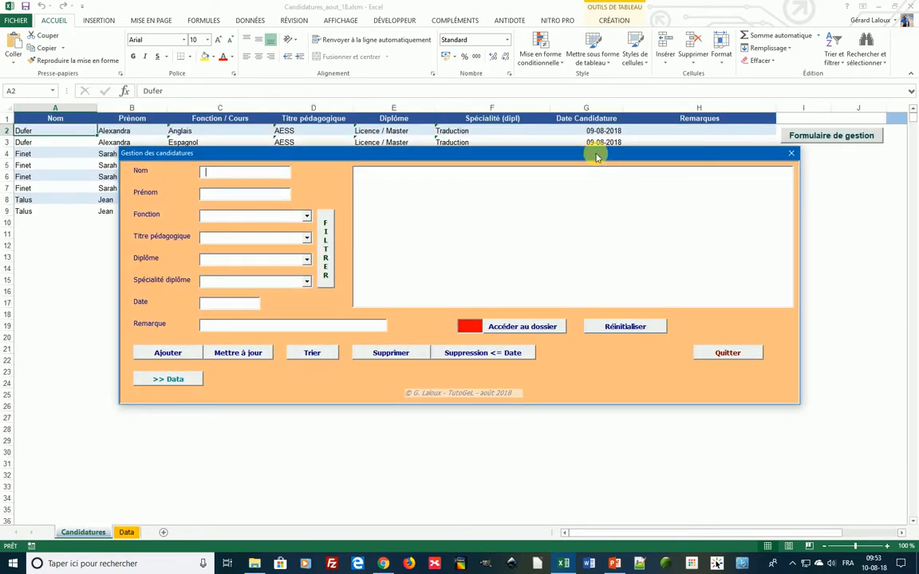
left_click_drag(596, 157, 634, 219)
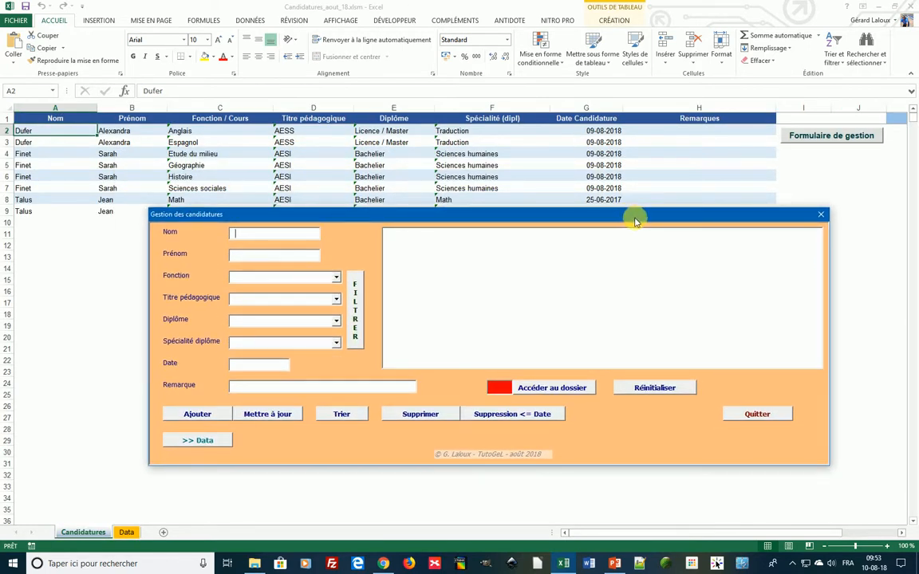